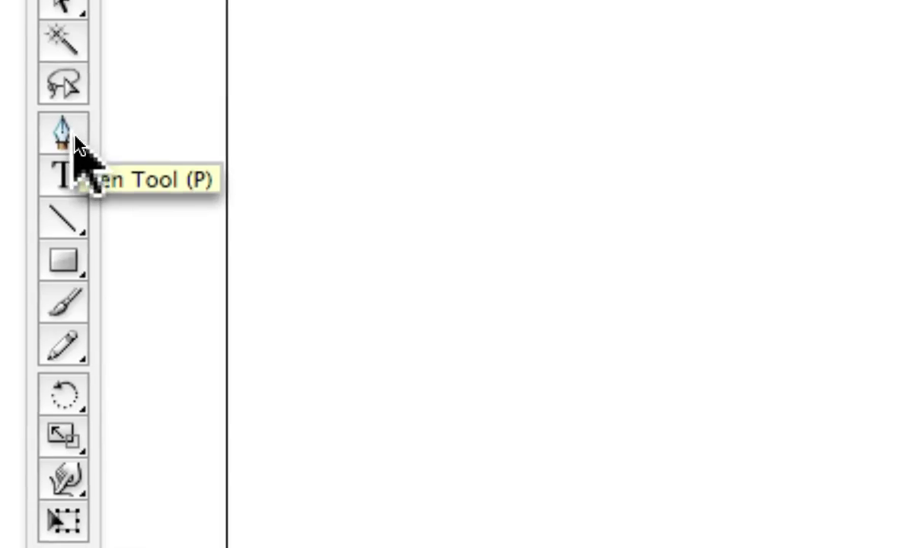
Reveal the Pen tool group with its Add, Delete and Convert Anchor Point variants.
click(75, 138)
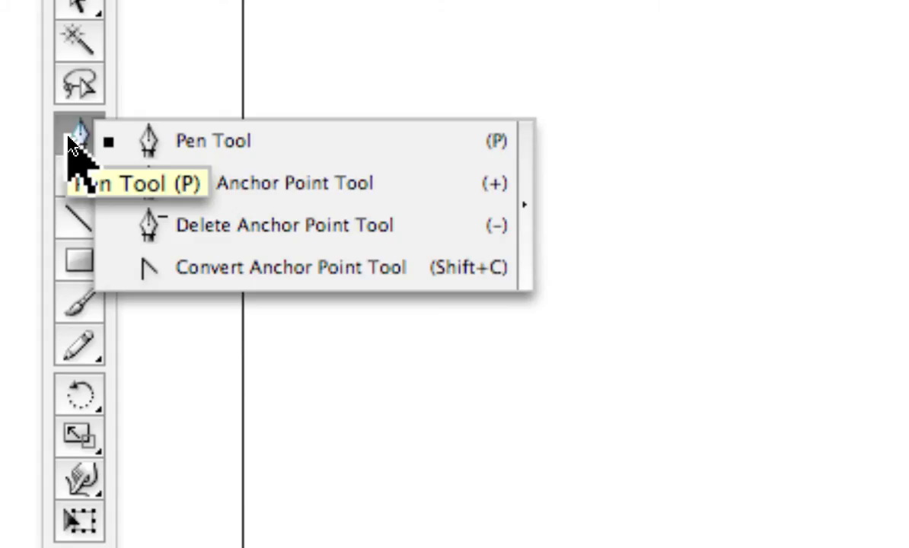
Close the pen variants list, keeping the plain Pen tool active.
click(70, 146)
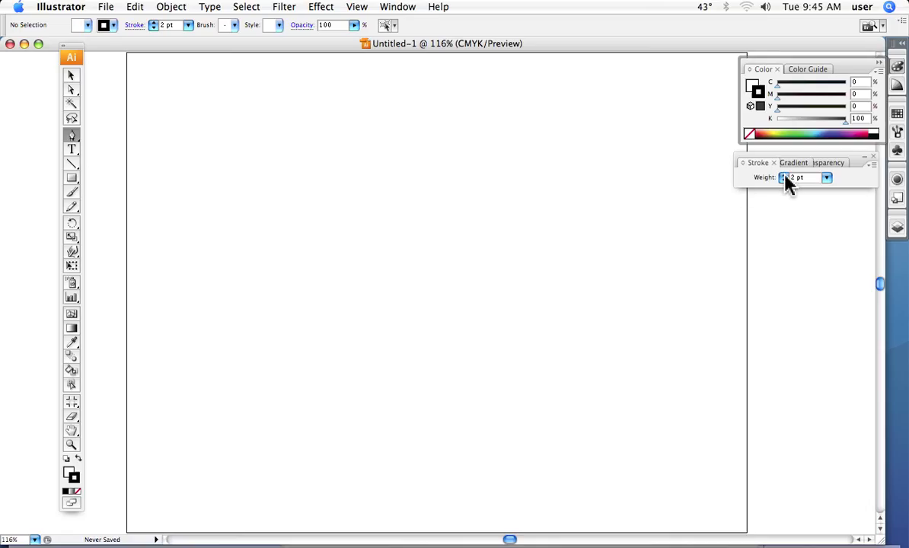
Set the fill to gold (C 14.12, M 29.41, Y 100, K 0) and place four practice corner anchors.
click(69, 471)
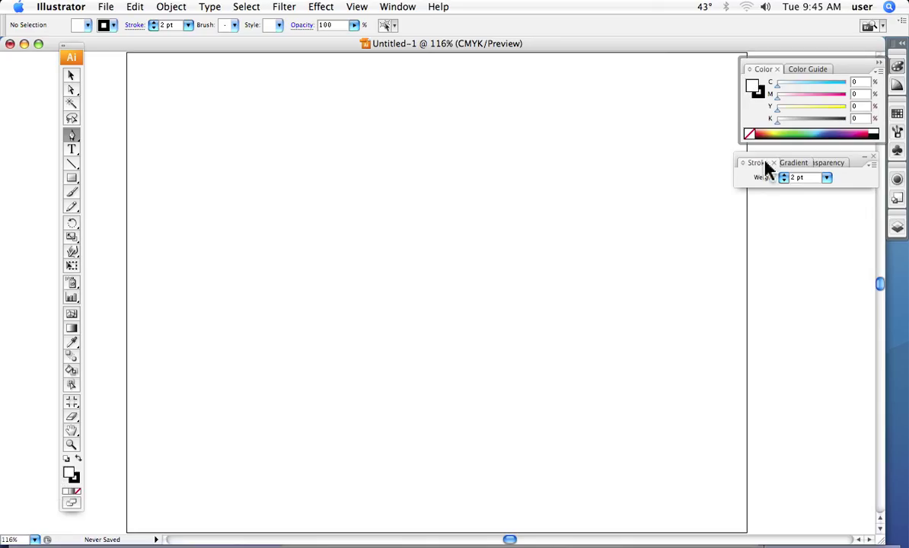
click(775, 135)
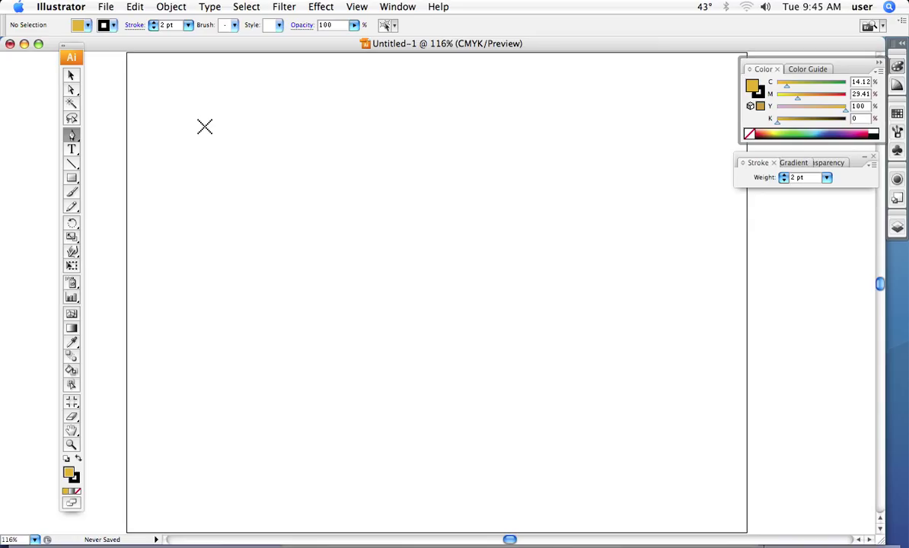
click(204, 126)
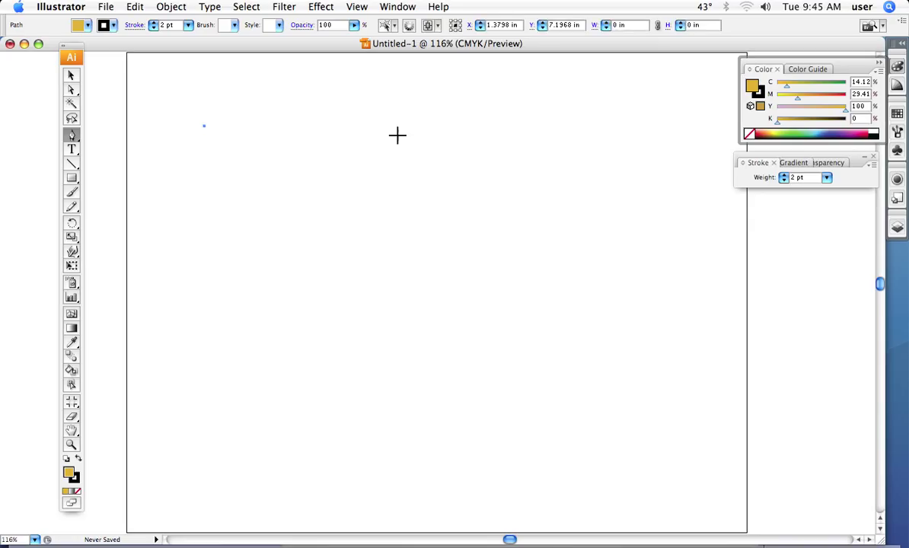
click(517, 130)
click(518, 430)
click(182, 433)
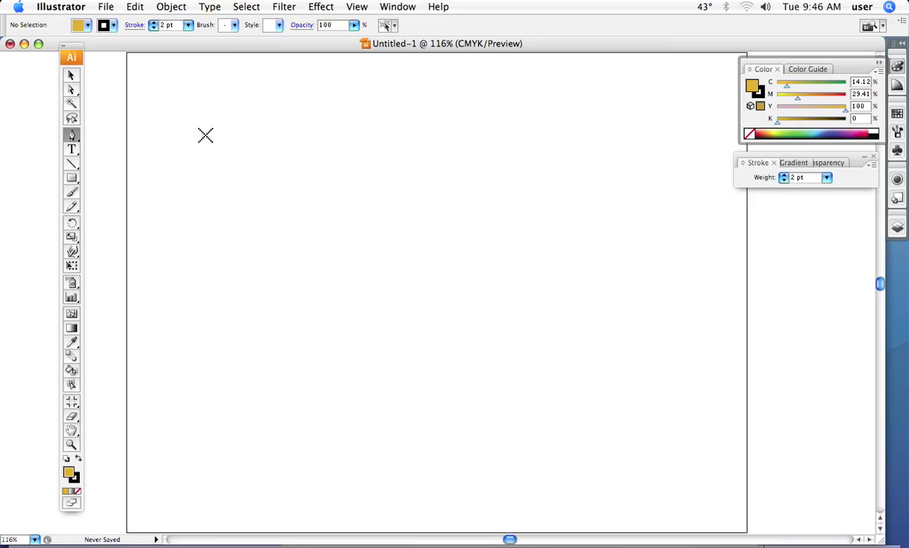
click(196, 145)
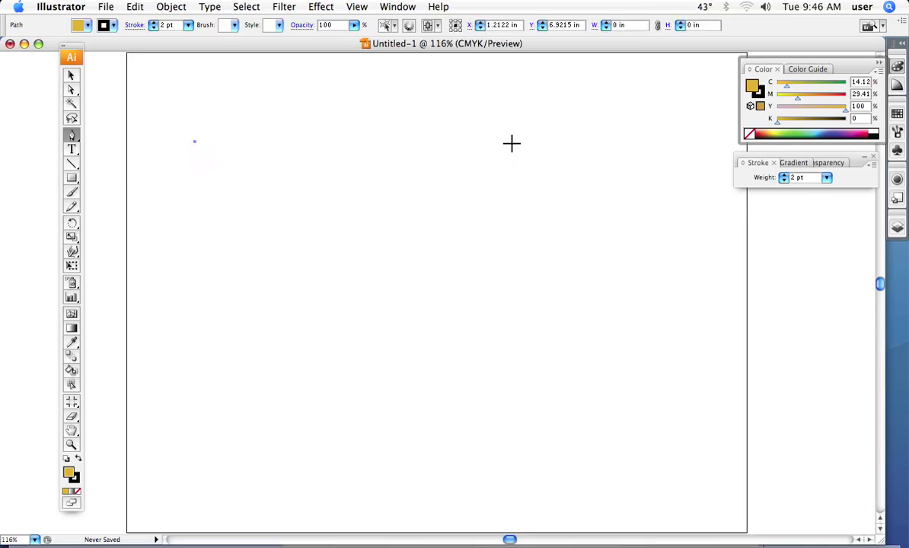
shift+click(516, 144)
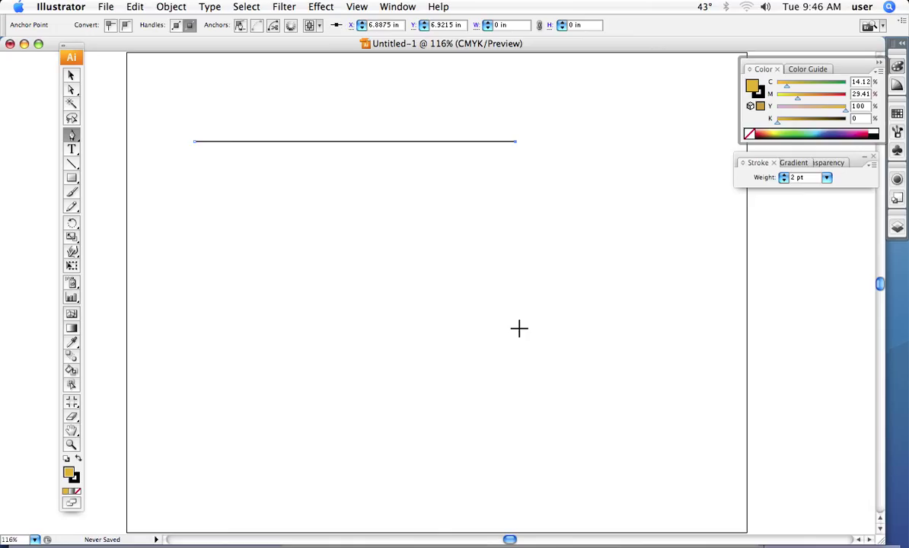
shift+click(517, 408)
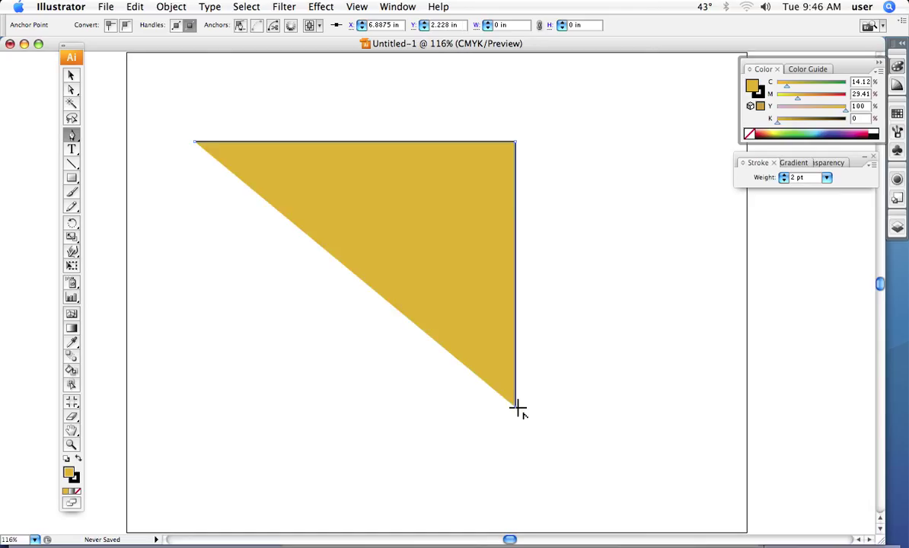
click(196, 408)
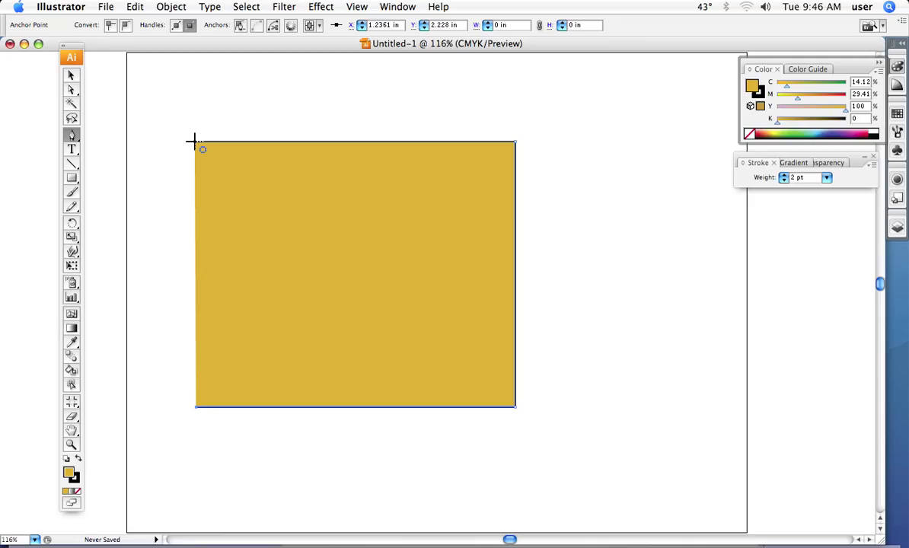
click(194, 141)
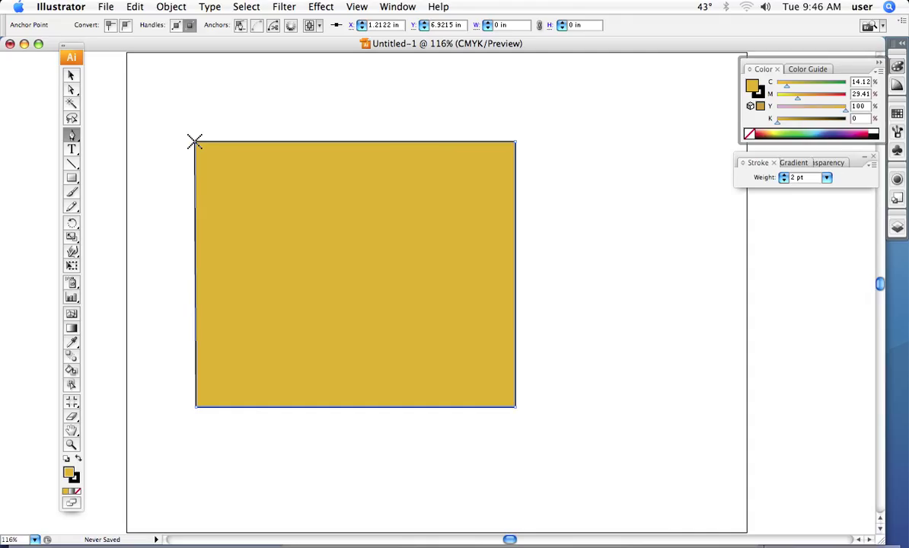
key(BackSpace)
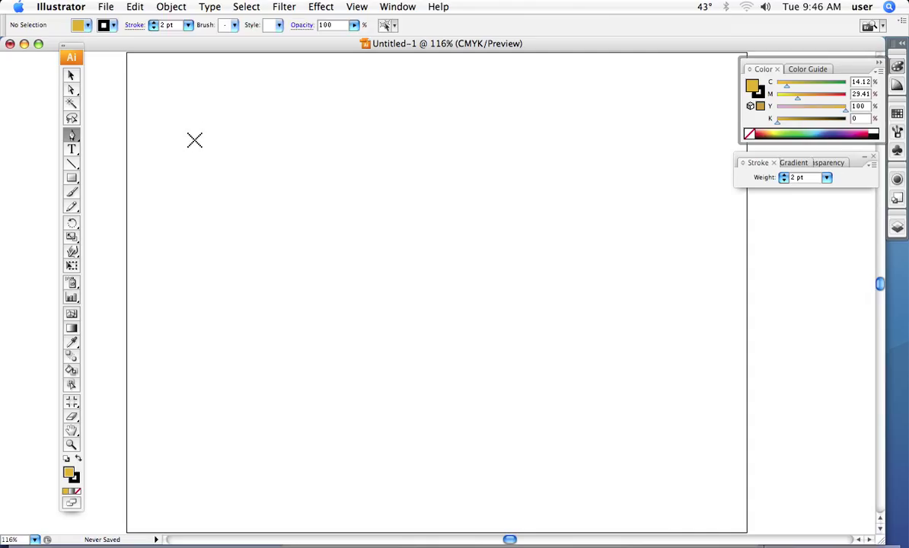
click(194, 140)
click(458, 163)
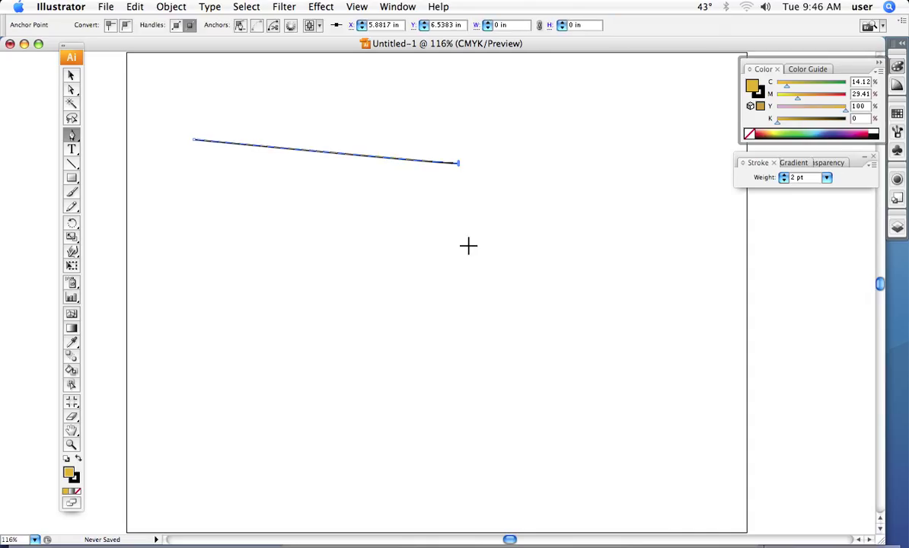
click(467, 379)
click(203, 391)
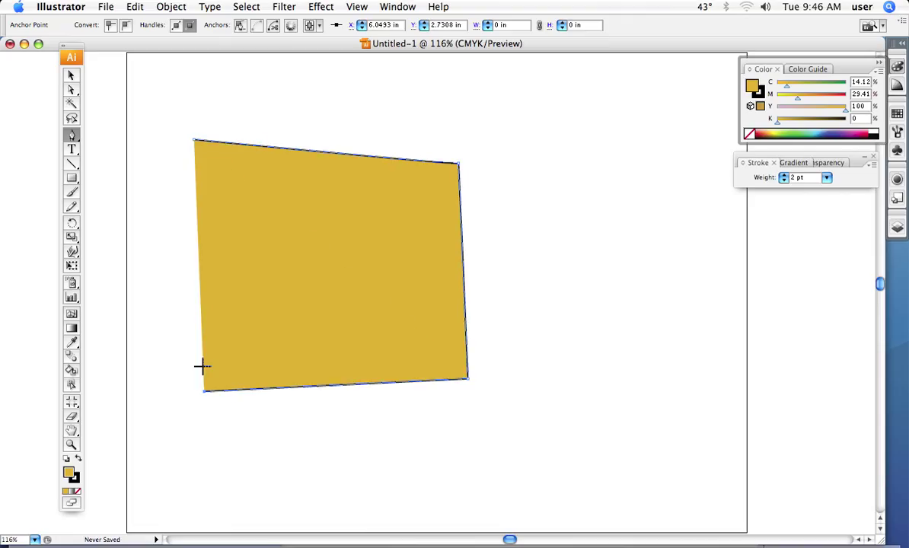
click(194, 140)
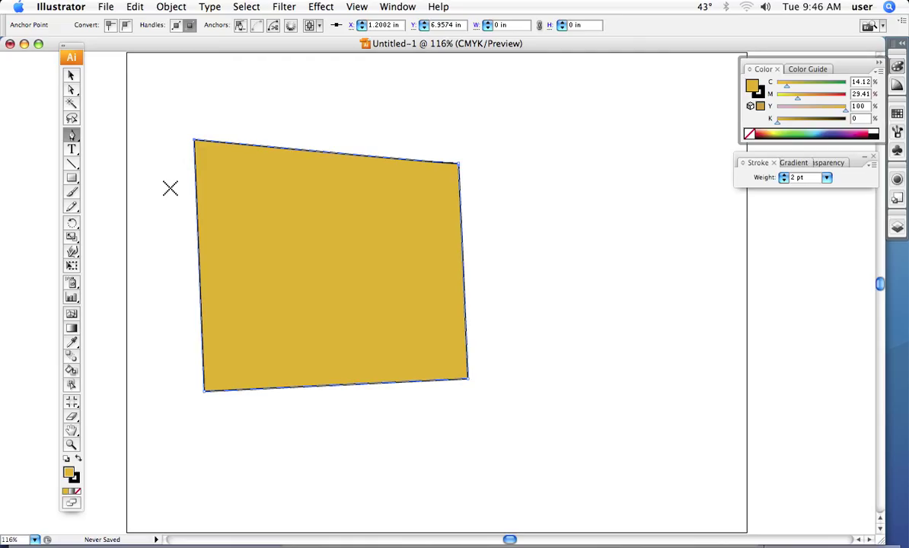
key(super+z)
key(super+z)
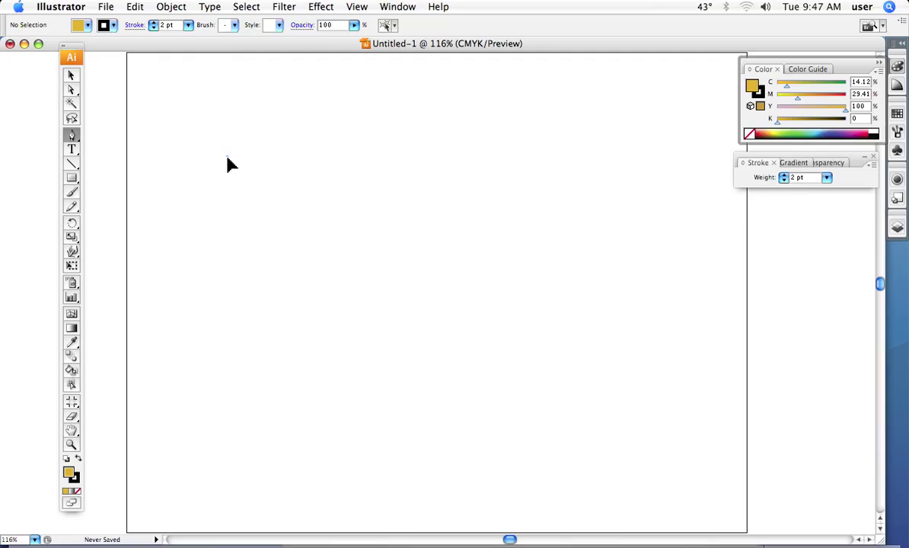
drag(227, 157, 181, 203)
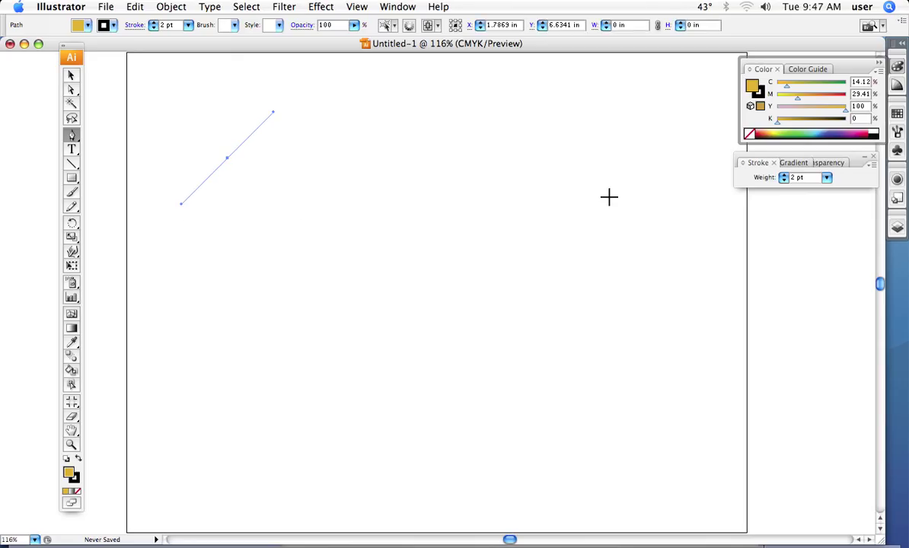
click(552, 172)
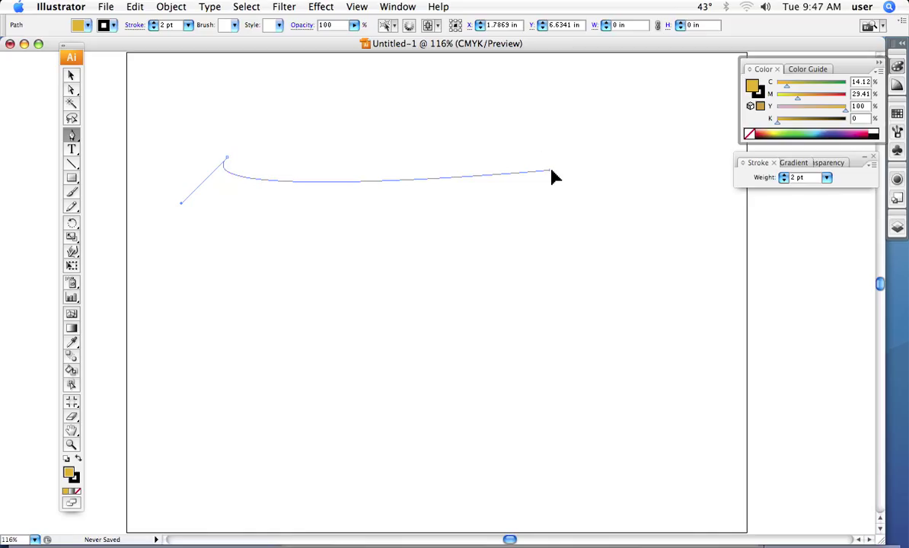
drag(552, 173, 671, 406)
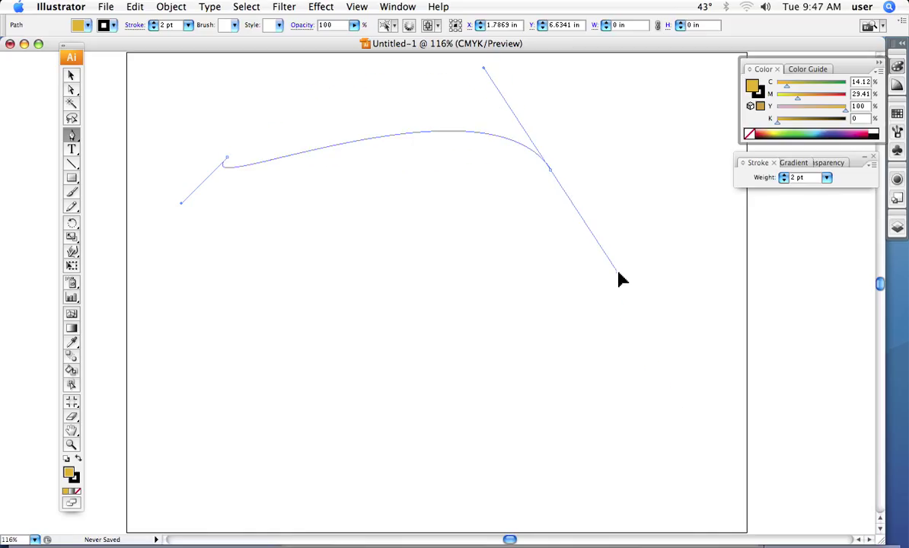
drag(609, 259, 597, 227)
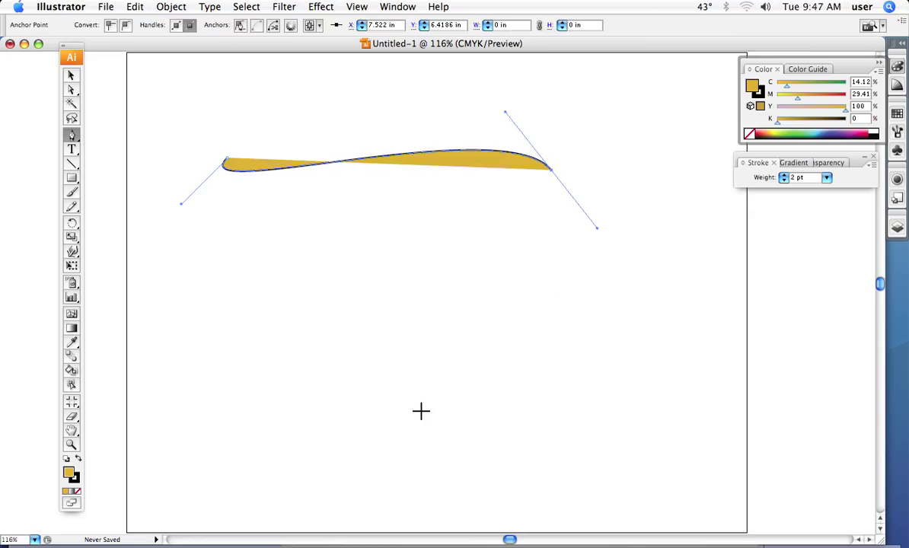
drag(415, 411, 310, 414)
drag(188, 322, 182, 276)
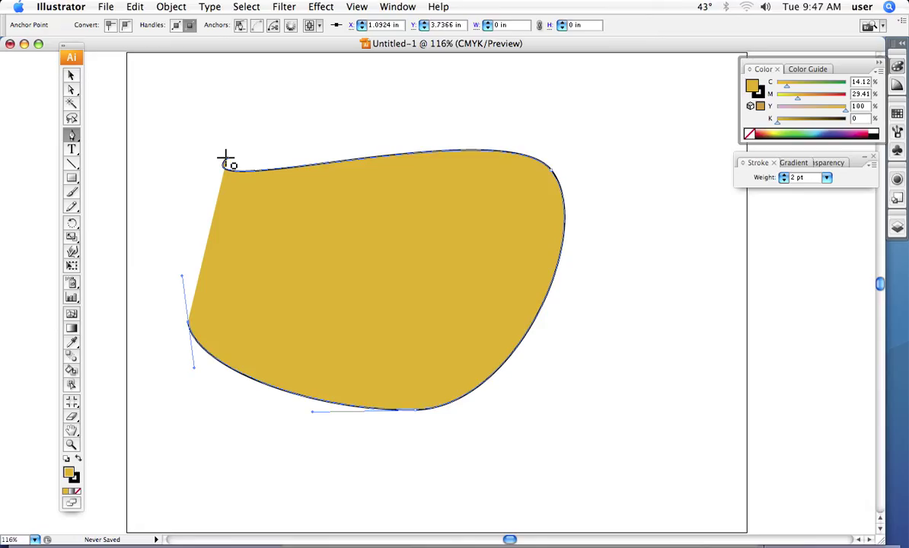
drag(228, 162, 284, 132)
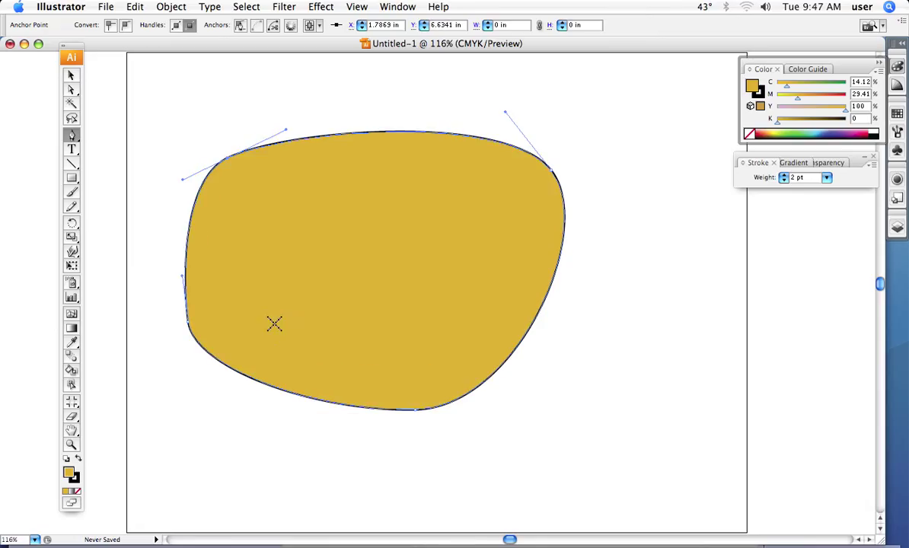
key(Delete)
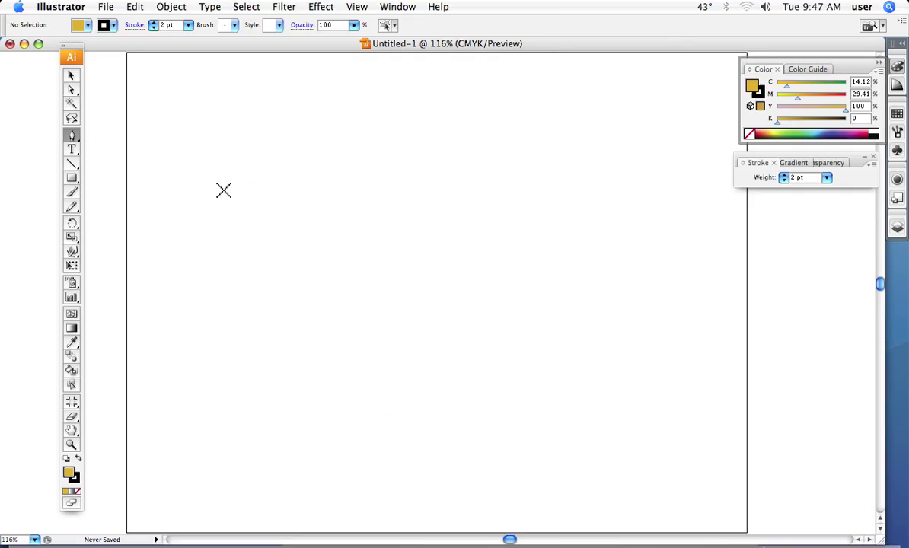
Undo the deletion to restore the shape, then delete it again.
right_click(224, 191)
click(226, 196)
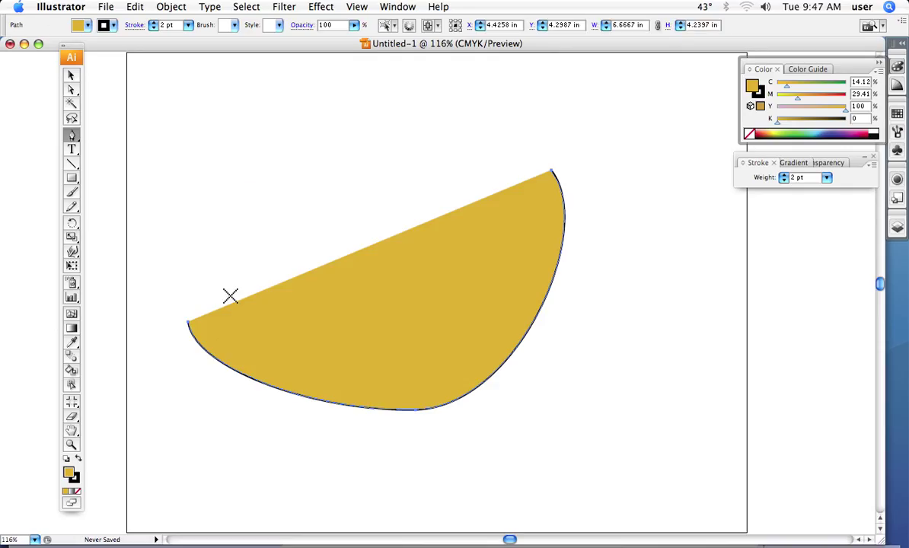
key(Delete)
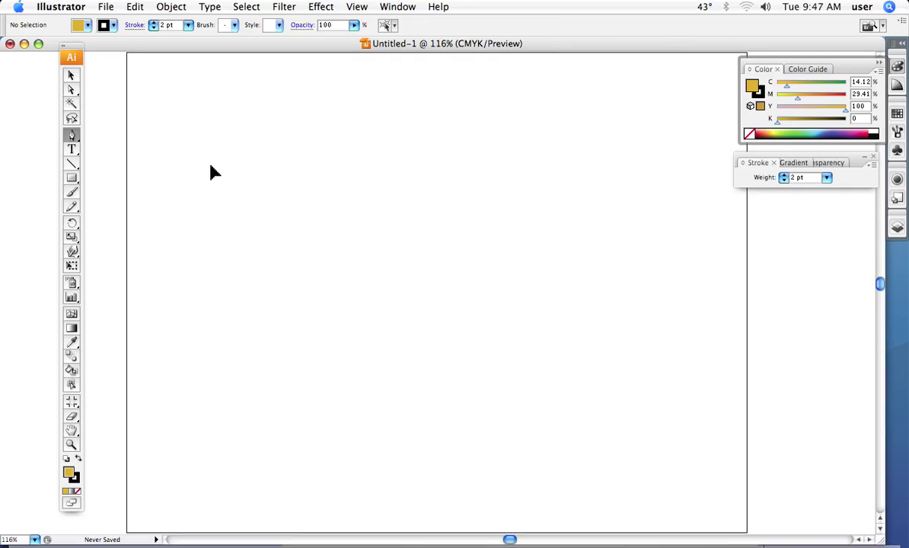
Draw a closed rounded triangle from three smooth Pen-dragged anchors, closing at the start point.
drag(224, 161, 243, 150)
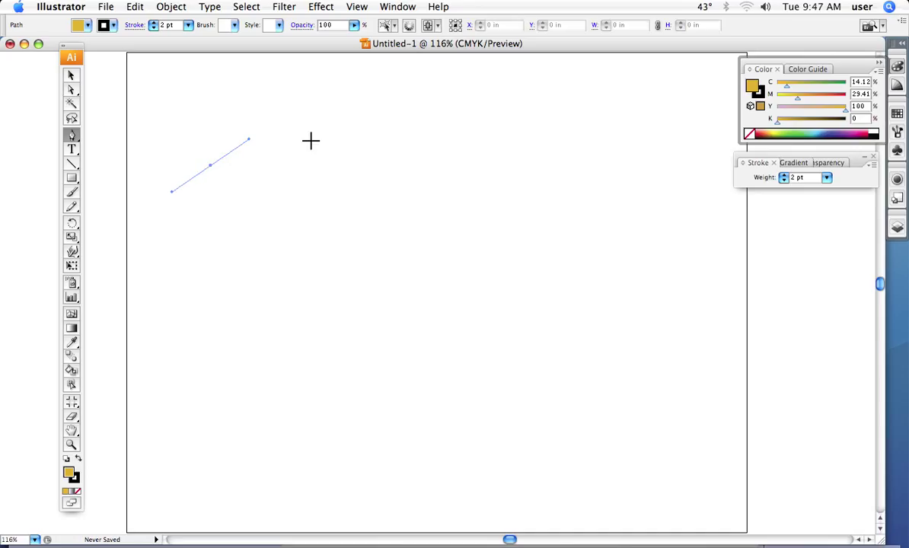
drag(541, 124, 598, 164)
drag(455, 378, 404, 402)
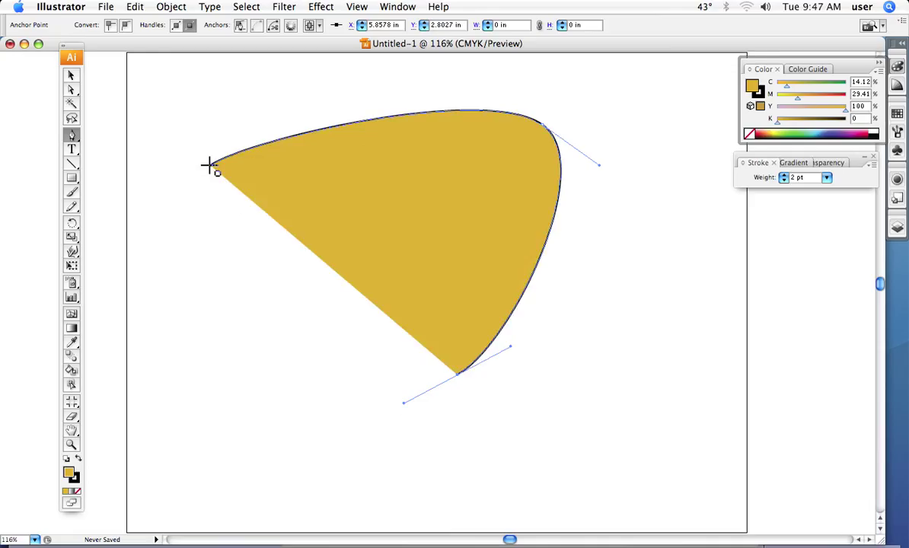
drag(210, 165, 227, 91)
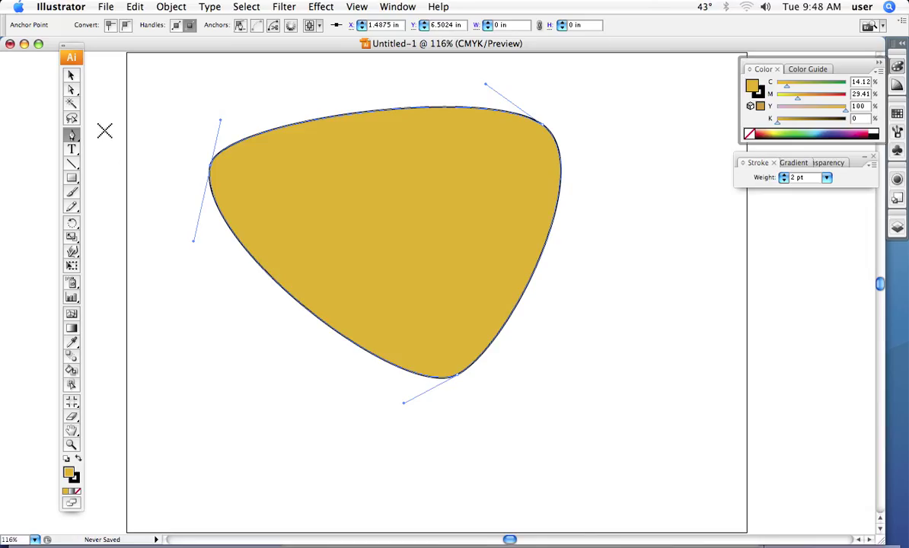
Reshape the top-left curve and pull the left anchor's lower handle to widen the left side.
click(72, 90)
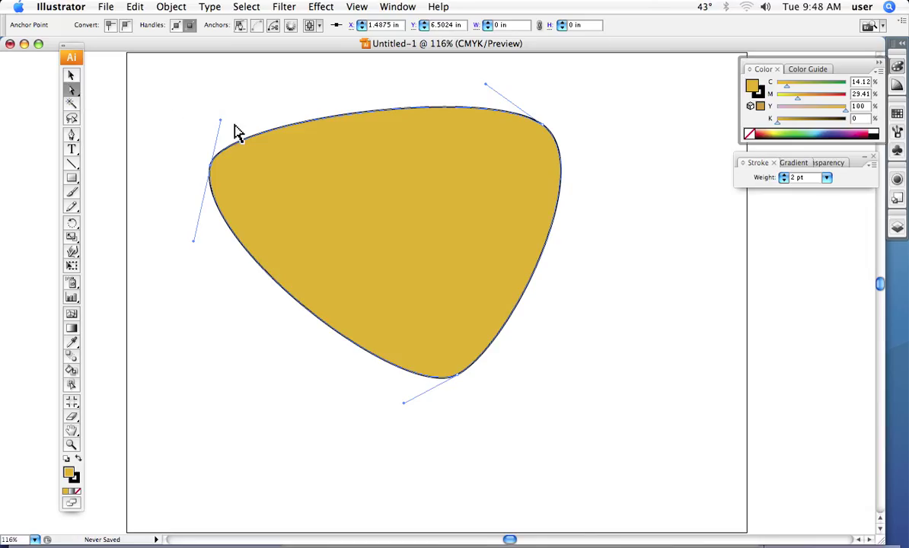
drag(221, 124, 217, 85)
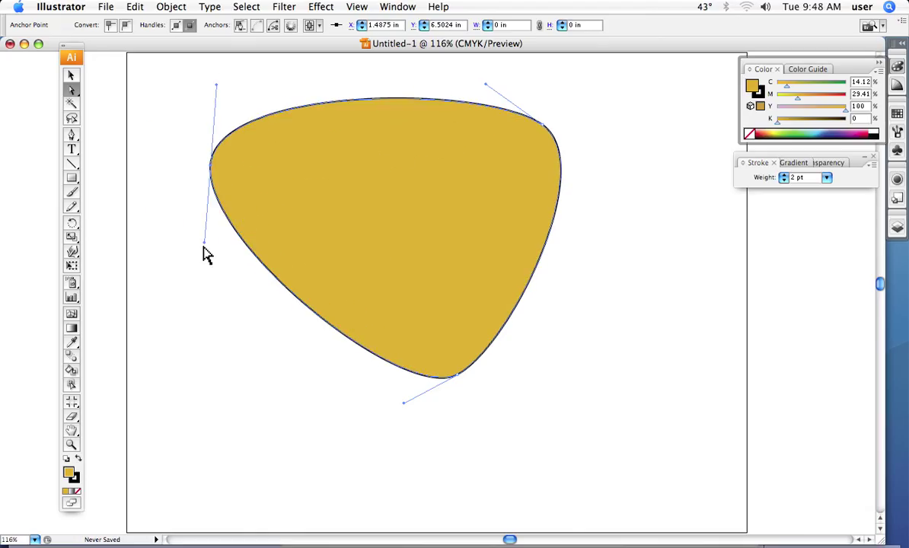
drag(204, 243, 179, 396)
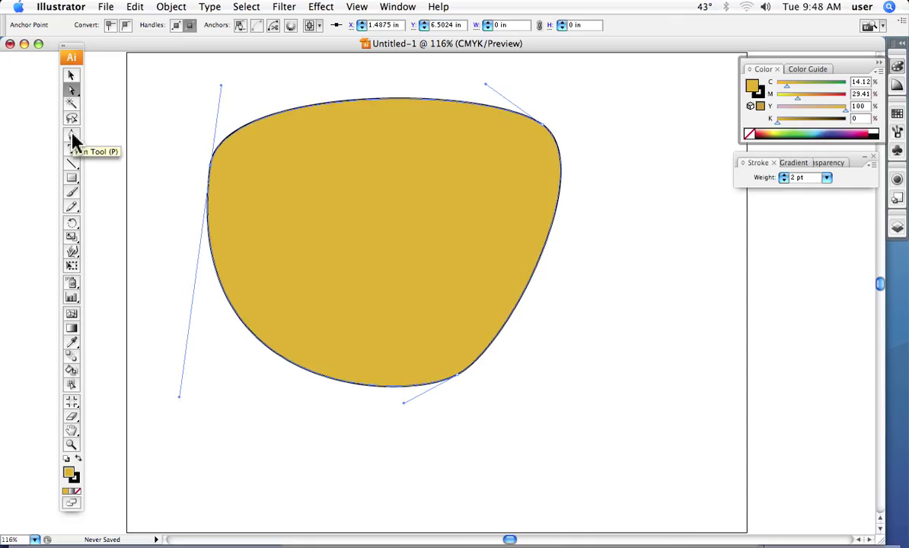
drag(72, 134, 94, 186)
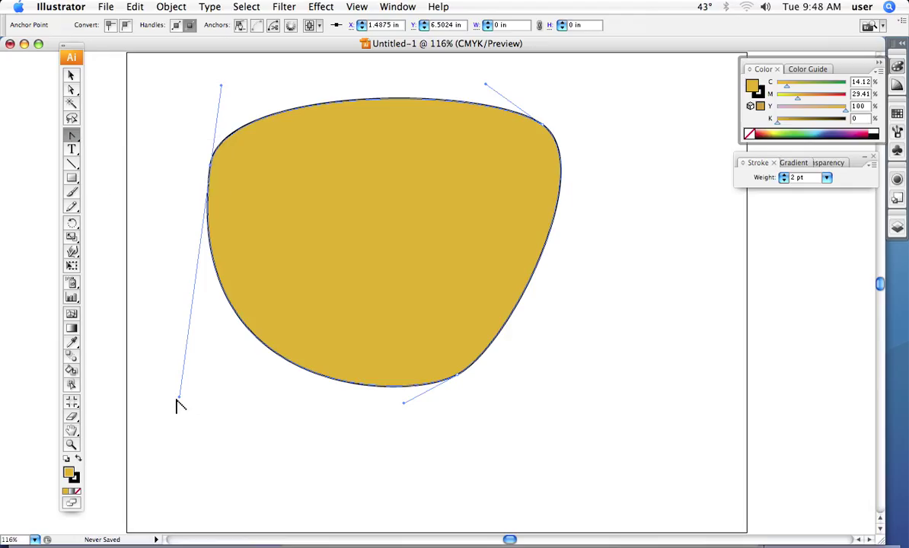
drag(180, 398, 94, 263)
Nudge the upper-left anchor and drag its top handle to reshape the top edge.
click(71, 91)
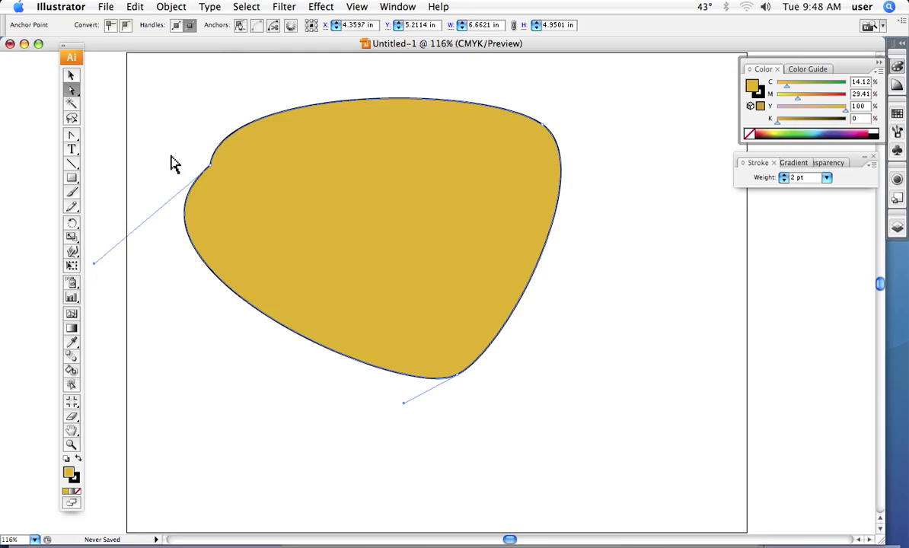
click(213, 166)
drag(214, 172, 212, 167)
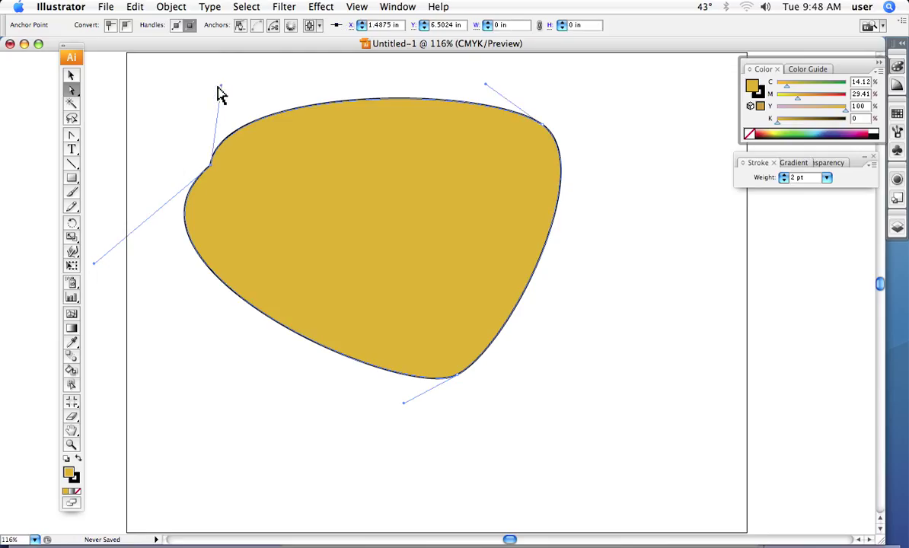
drag(221, 87, 150, 76)
drag(219, 317, 227, 373)
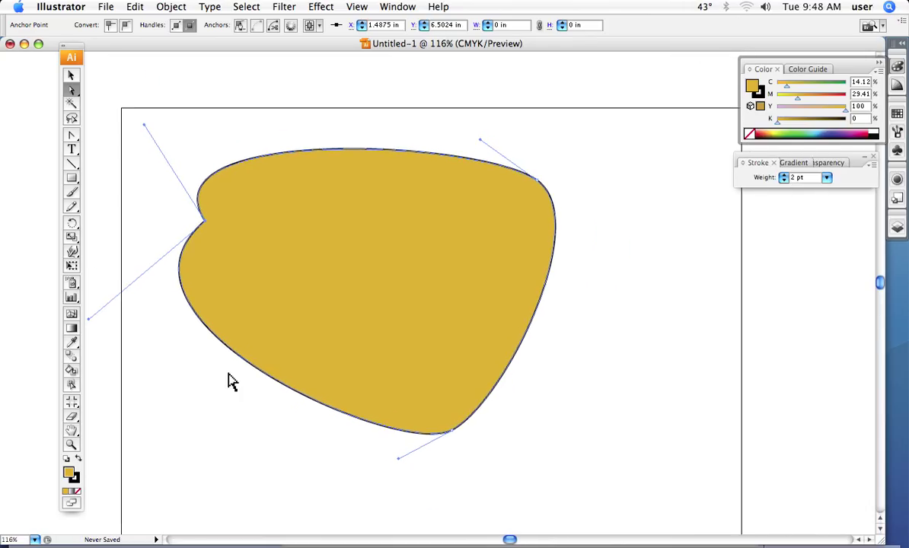
key(Delete)
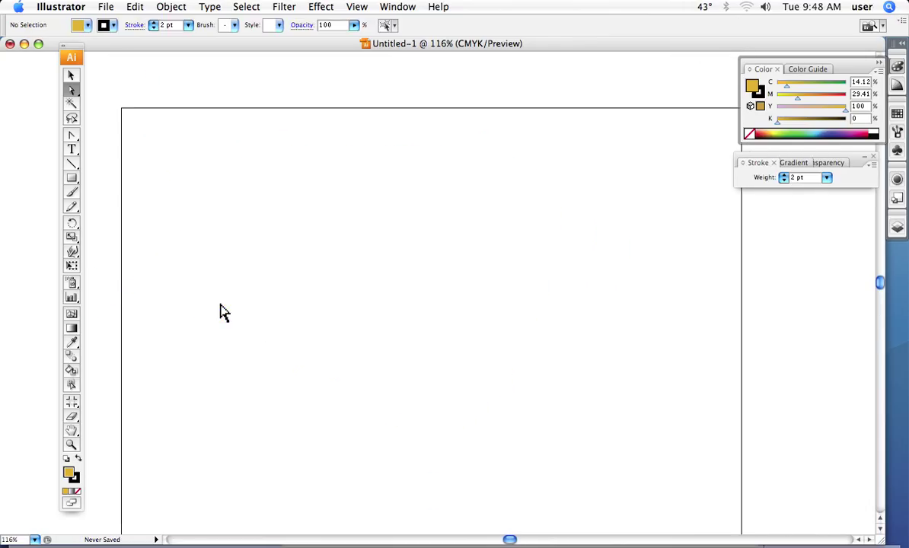
drag(72, 137, 97, 149)
click(96, 142)
click(576, 199)
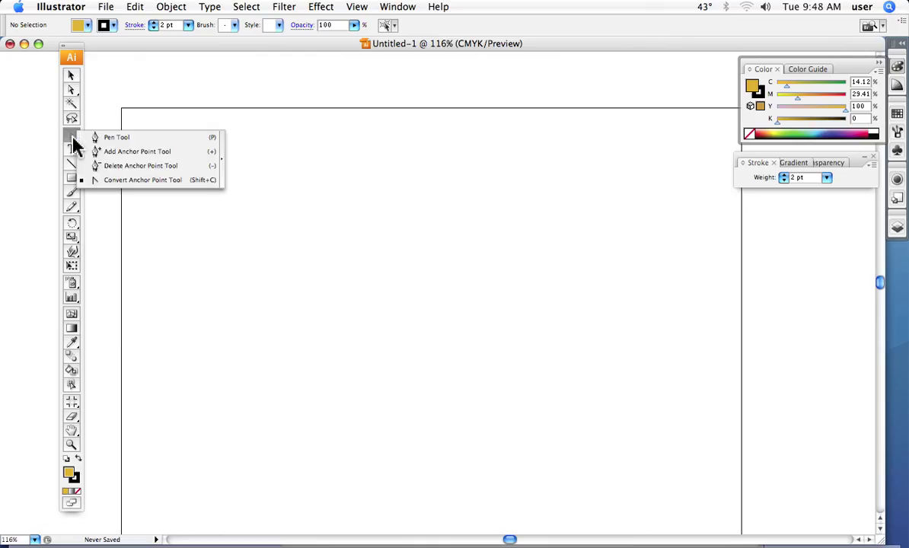
drag(72, 133, 97, 128)
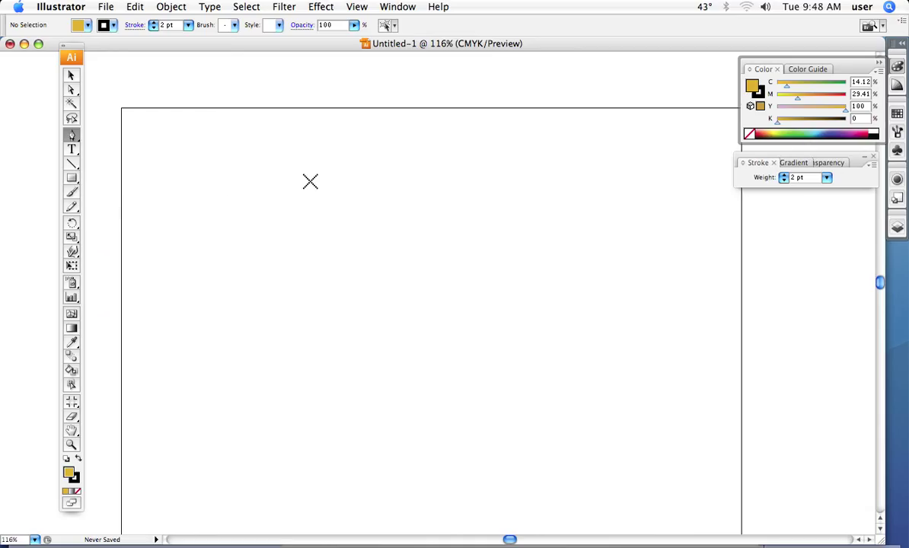
click(238, 180)
click(508, 175)
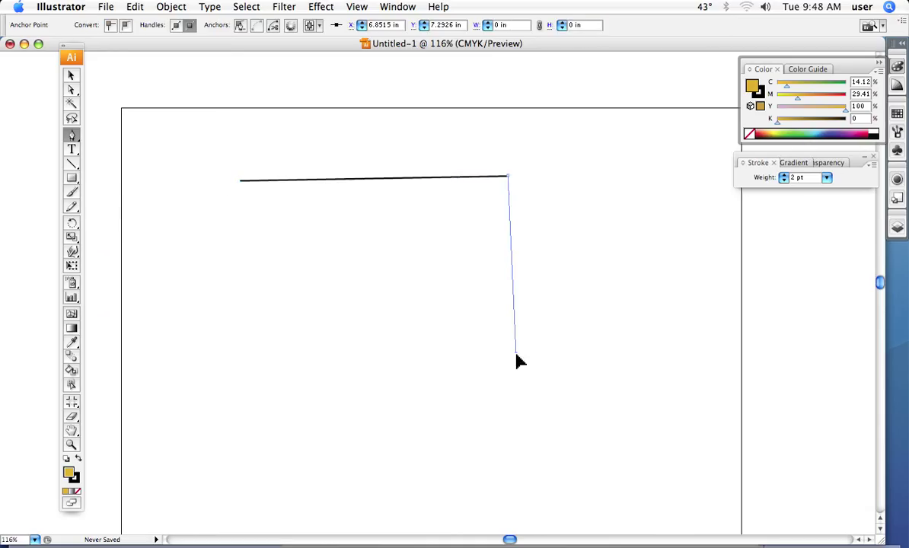
click(516, 353)
click(232, 414)
click(240, 180)
key(super+z)
key(super+z)
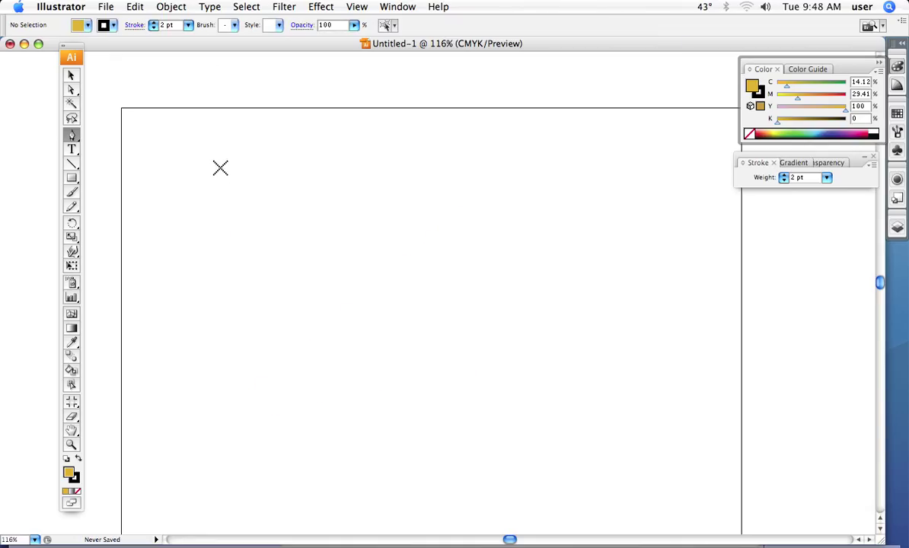
click(220, 166)
right_click(517, 165)
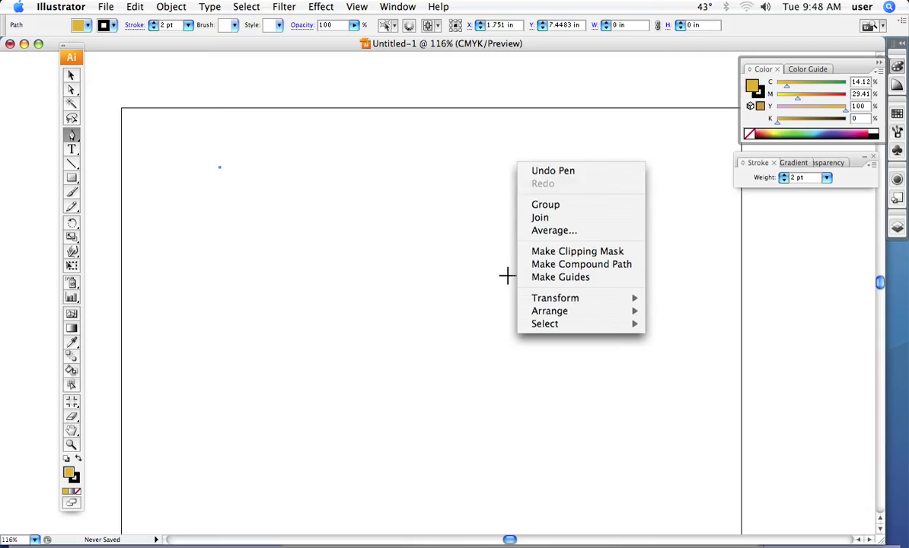
click(487, 172)
click(504, 167)
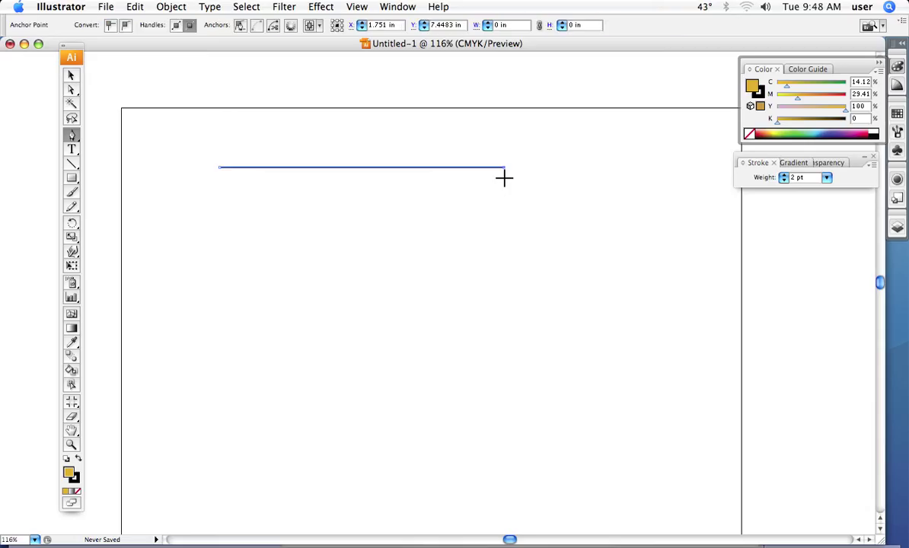
click(503, 411)
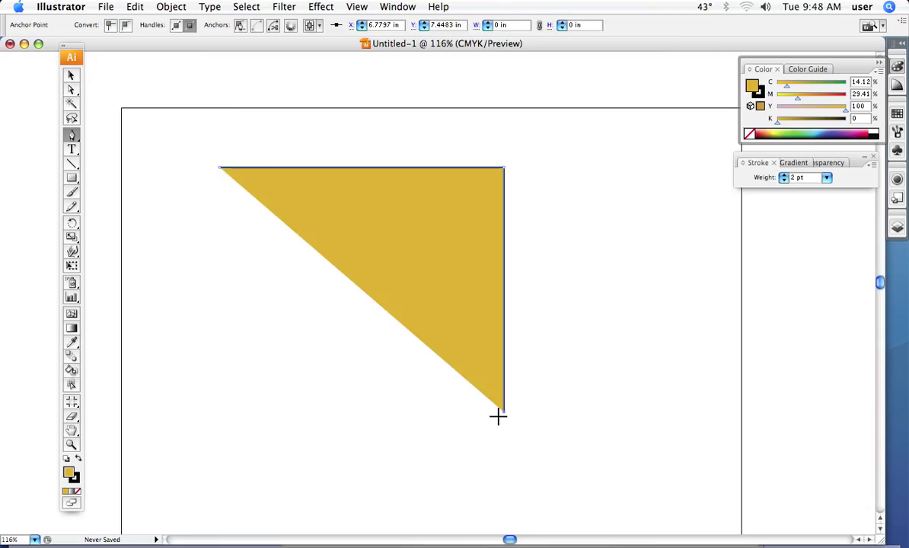
click(214, 410)
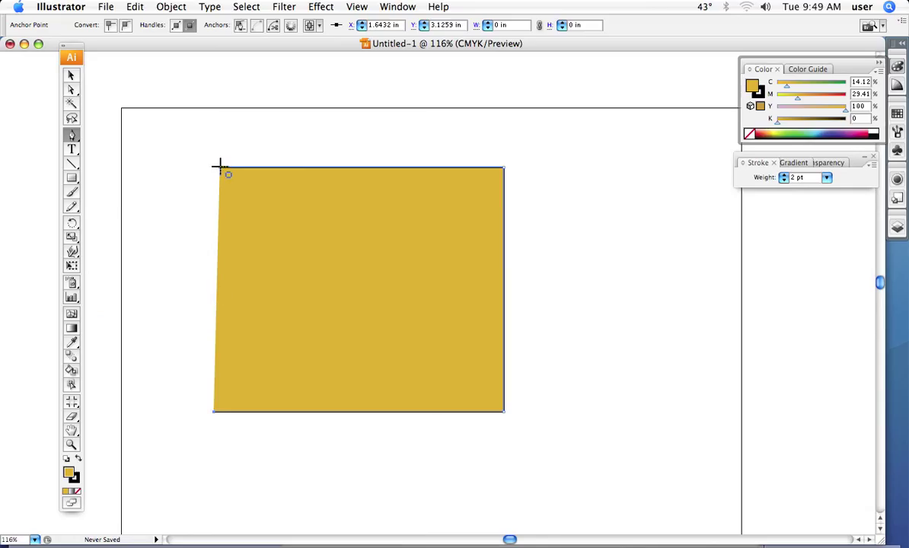
click(218, 167)
key(Delete)
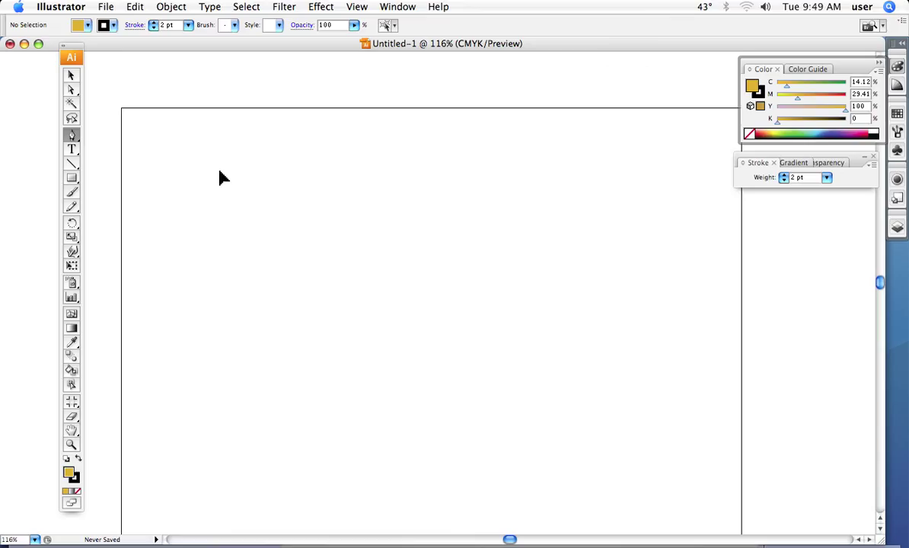
Draw a large gold rounded triangle from three smooth points, closing the path at the start.
drag(218, 171, 243, 152)
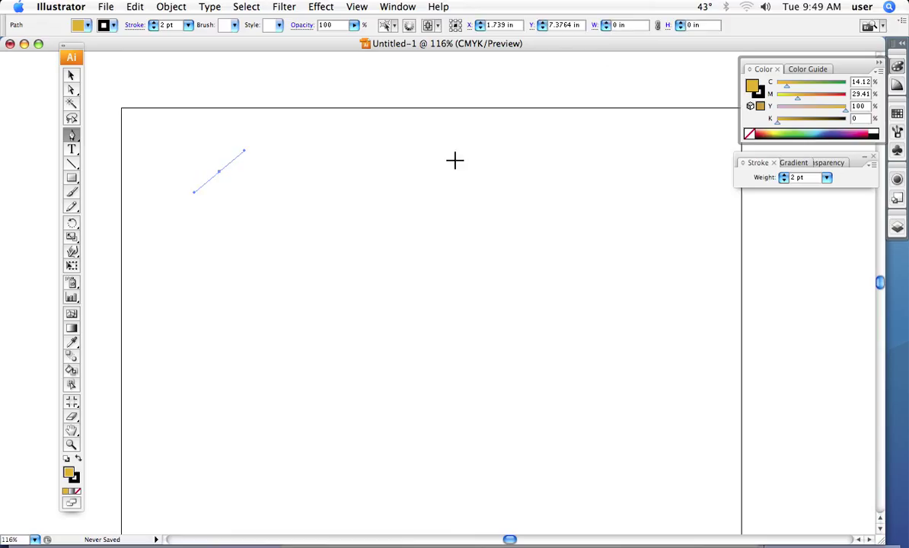
drag(594, 194, 619, 281)
drag(401, 470, 324, 469)
drag(217, 171, 225, 140)
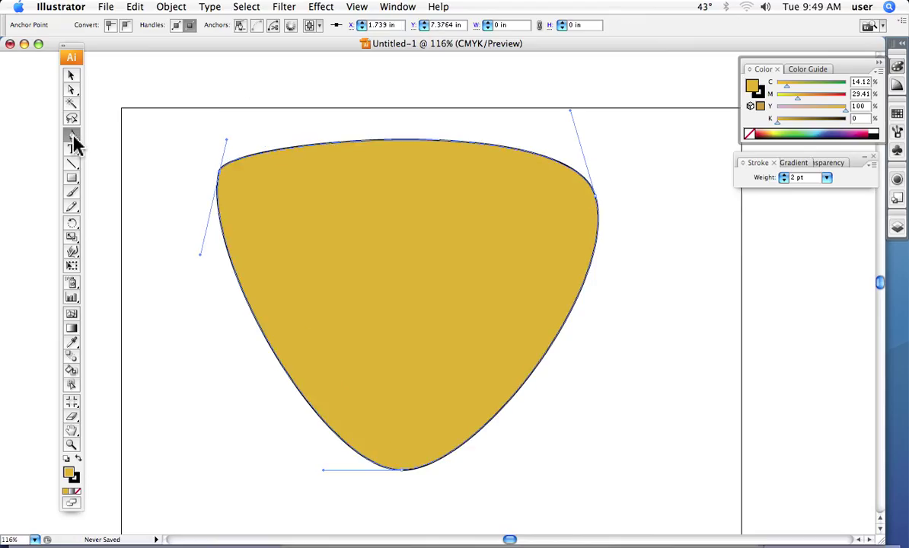
click(73, 139)
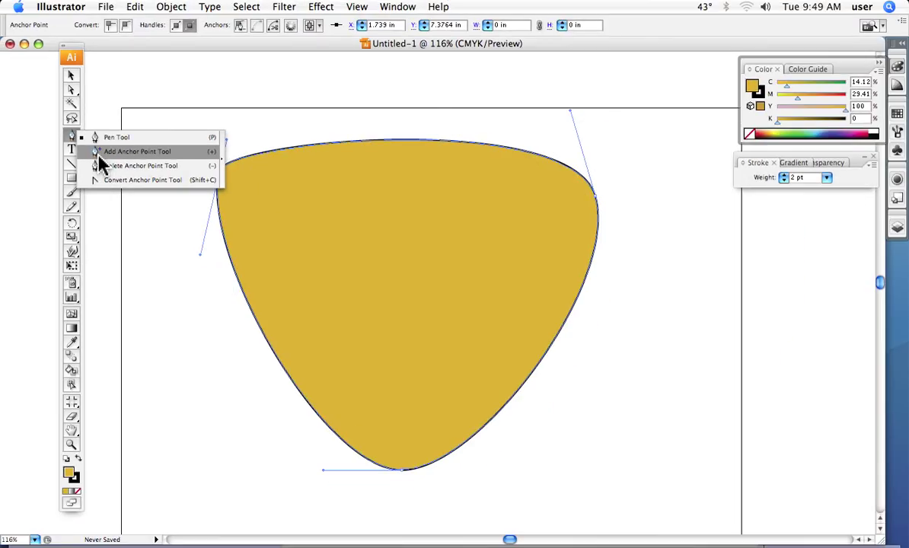
Add anchors on the top and right edges, then drag segments to bulge the top and dent the lower right.
click(99, 156)
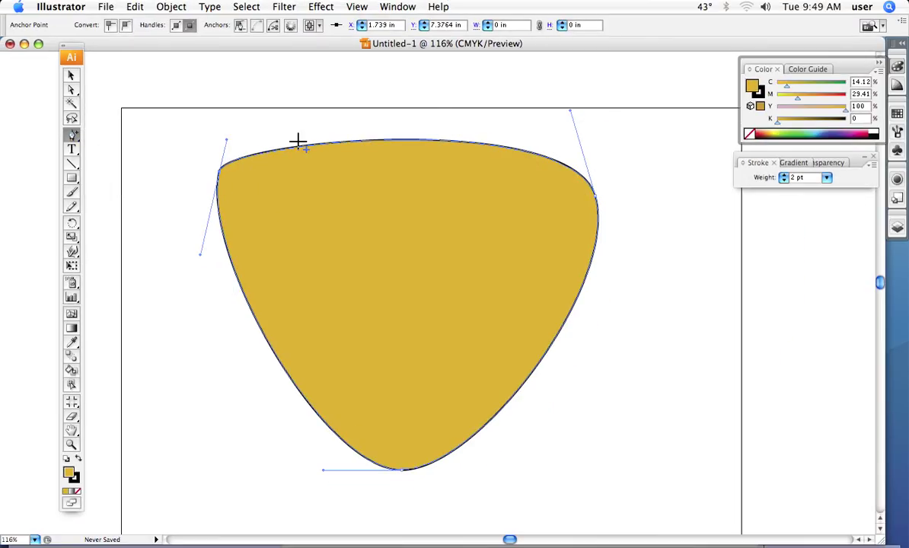
click(353, 140)
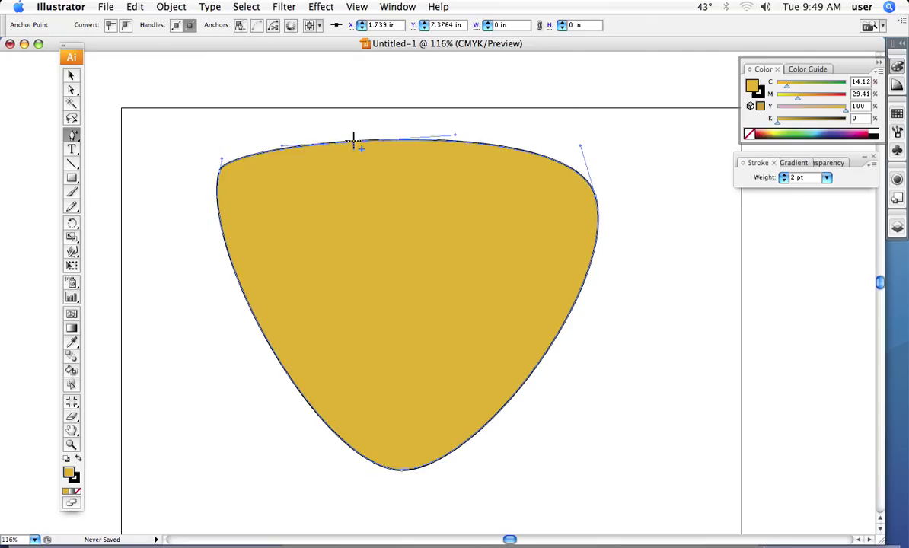
click(549, 347)
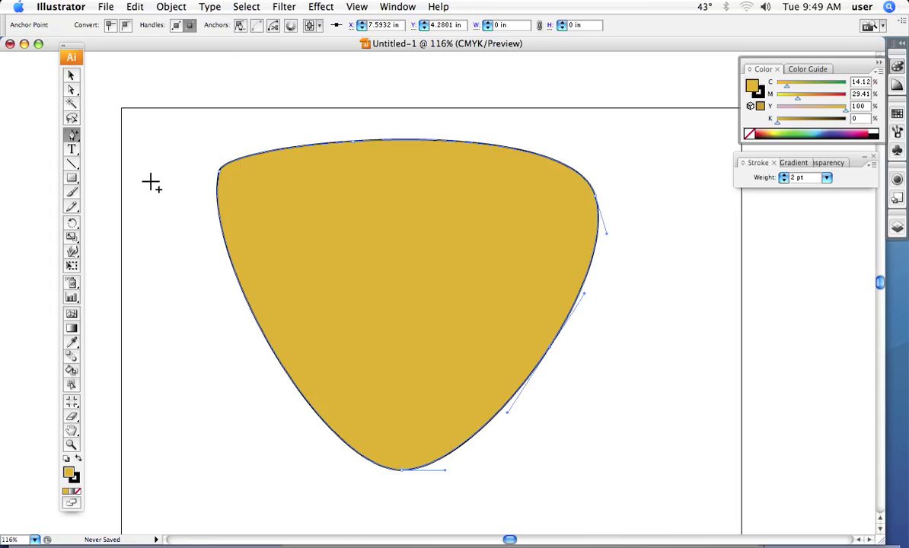
click(71, 90)
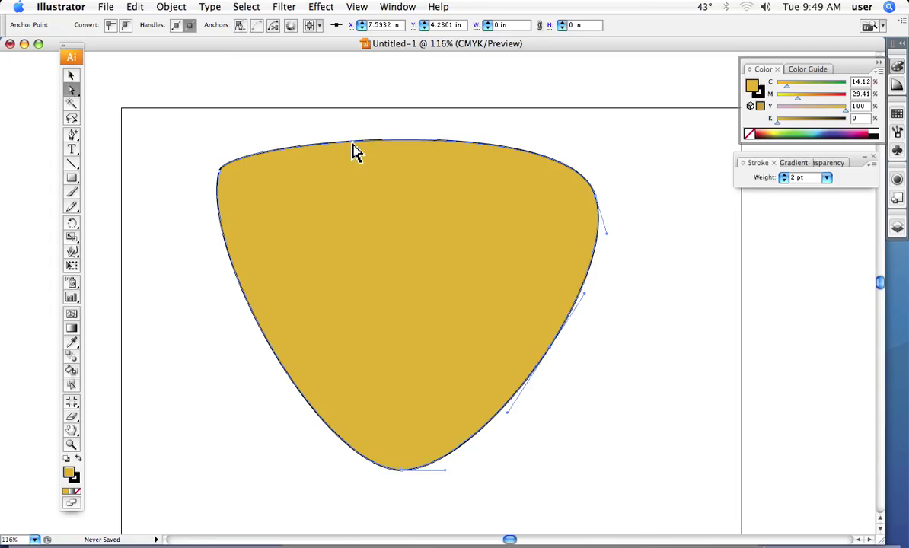
drag(352, 148, 351, 124)
drag(452, 118, 417, 207)
drag(521, 361, 494, 358)
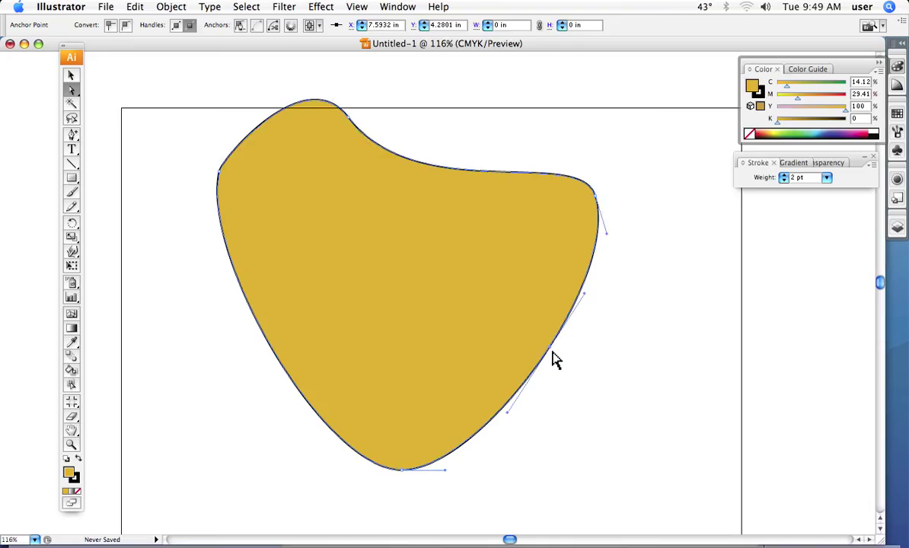
drag(584, 302, 610, 375)
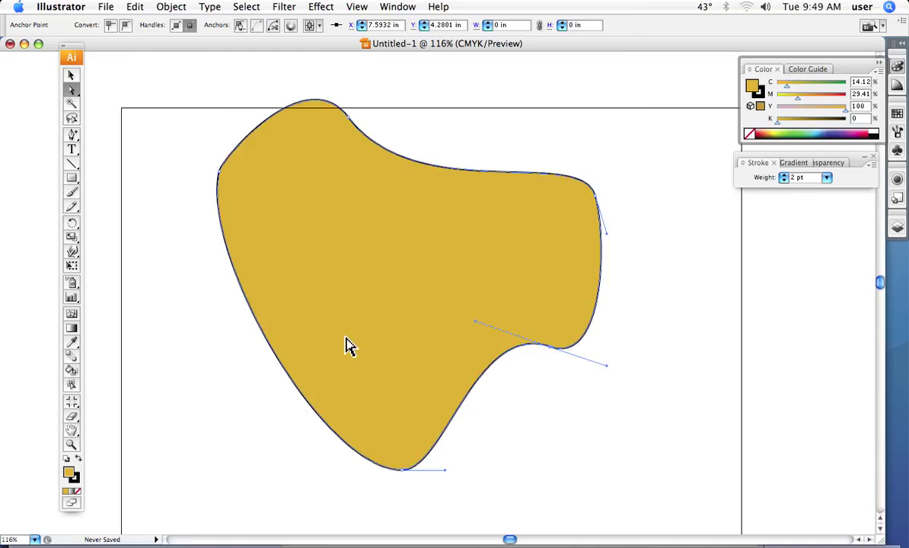
Add one more anchor point on the top edge after dismissing the segment alert.
click(71, 135)
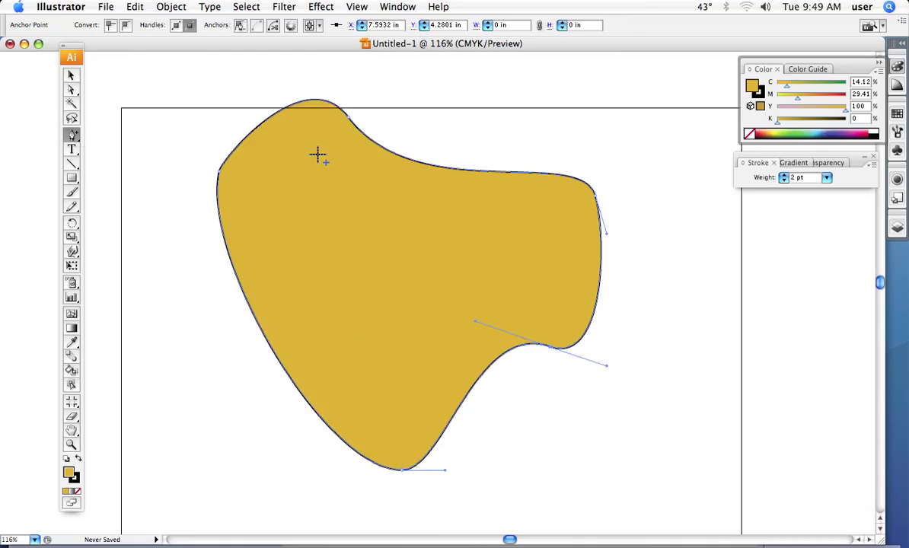
click(440, 161)
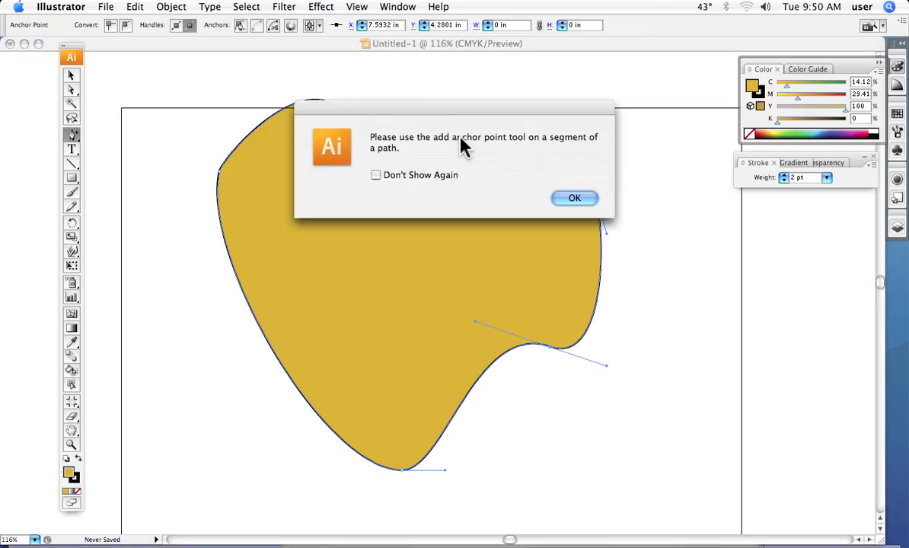
click(571, 199)
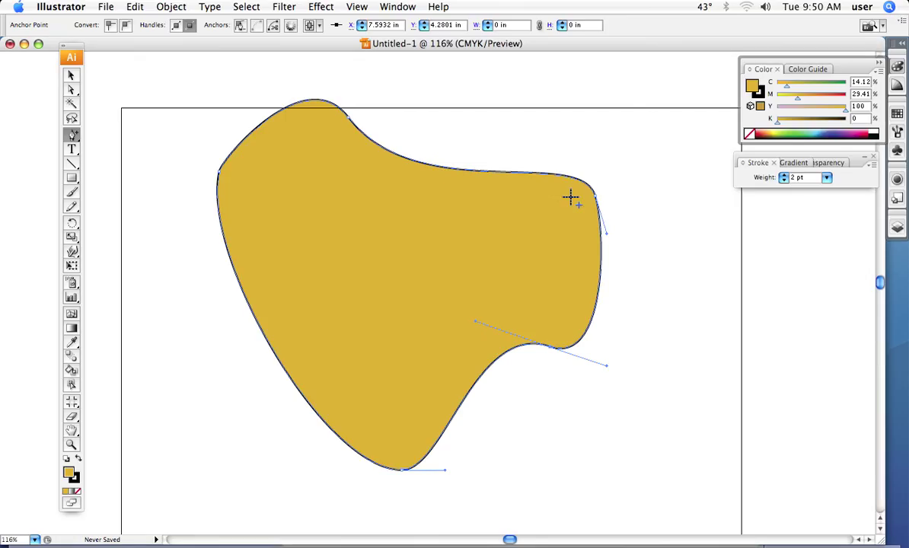
click(444, 166)
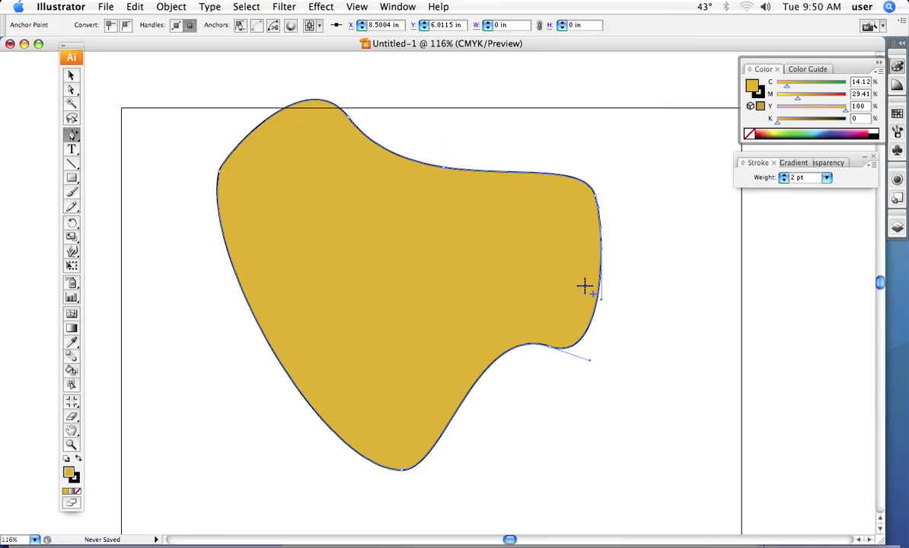
Remove the added anchor point on the top edge with the Delete Anchor Point tool.
drag(74, 143, 101, 169)
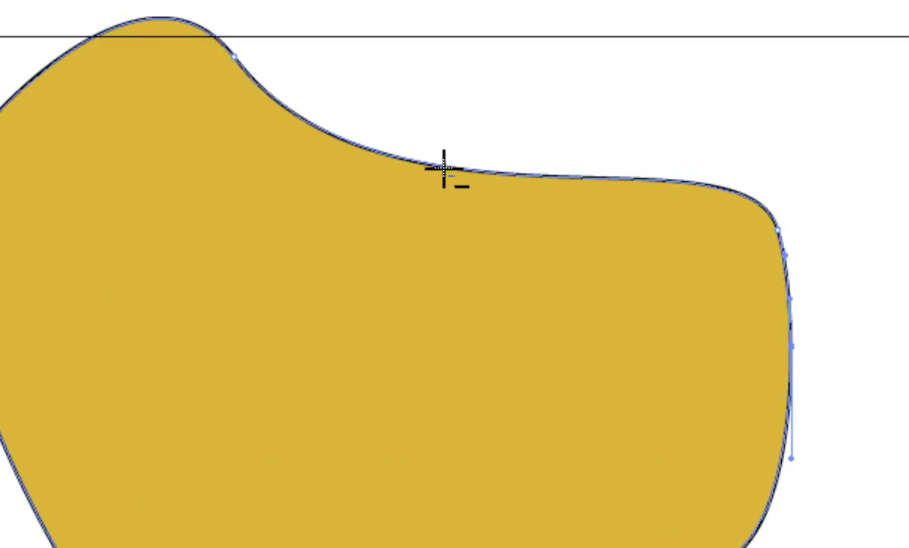
click(445, 167)
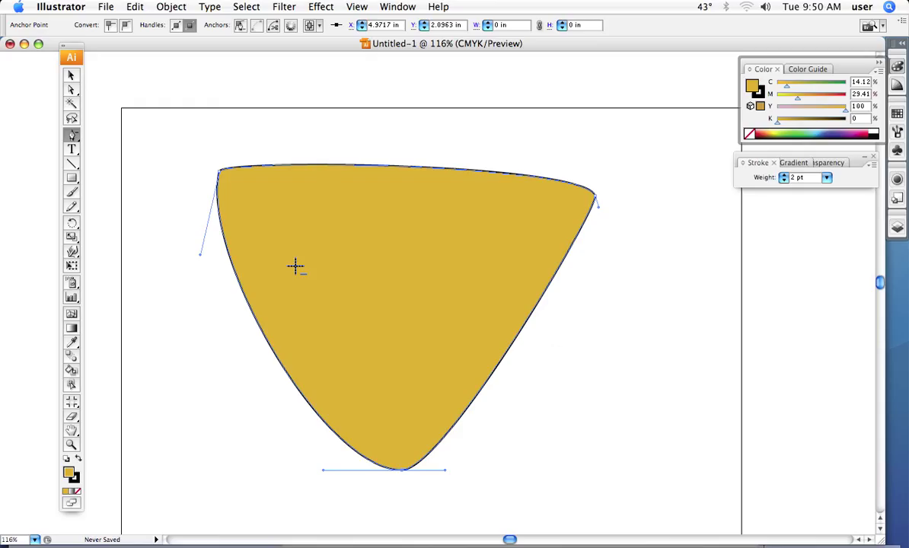
Drag the top-left anchor's handles to arch the top edge, then split one handle into a small bump.
click(70, 90)
drag(200, 256, 148, 252)
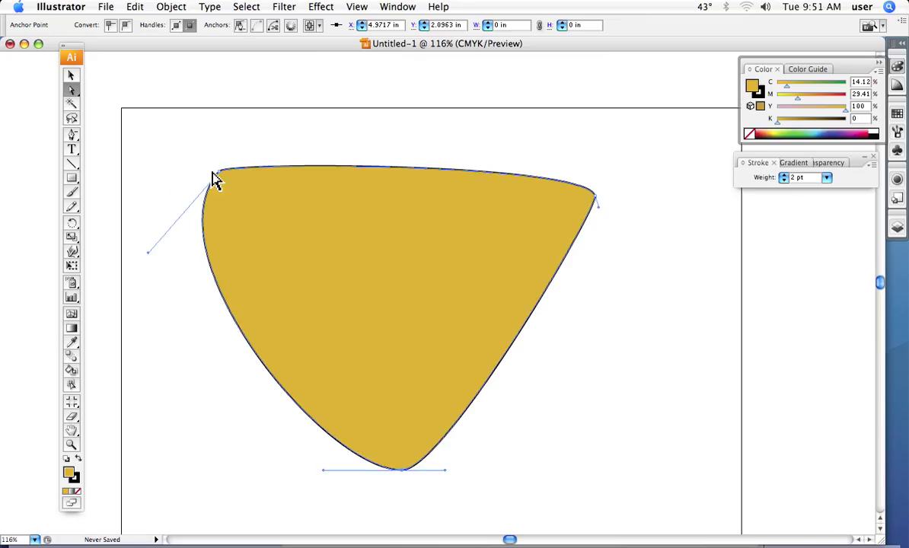
drag(185, 160, 356, 84)
click(72, 137)
drag(74, 143, 109, 183)
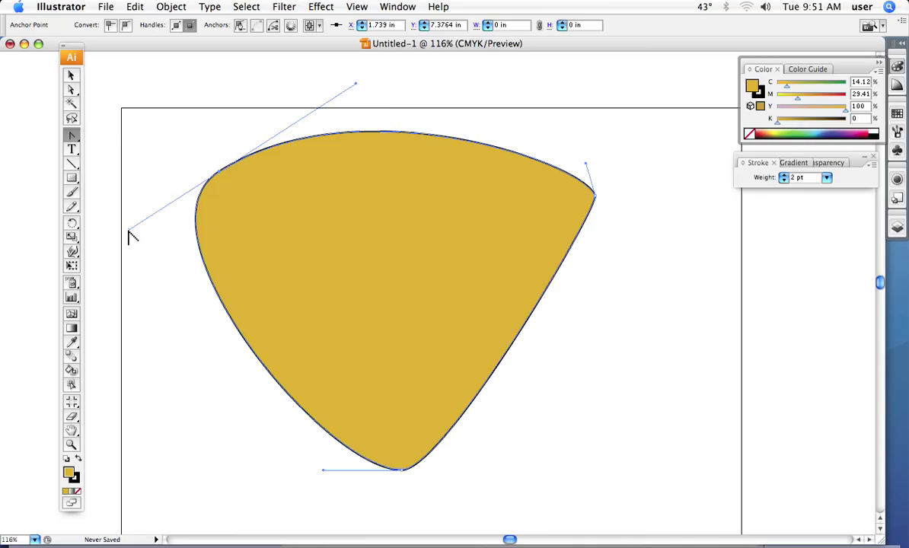
drag(130, 236, 106, 153)
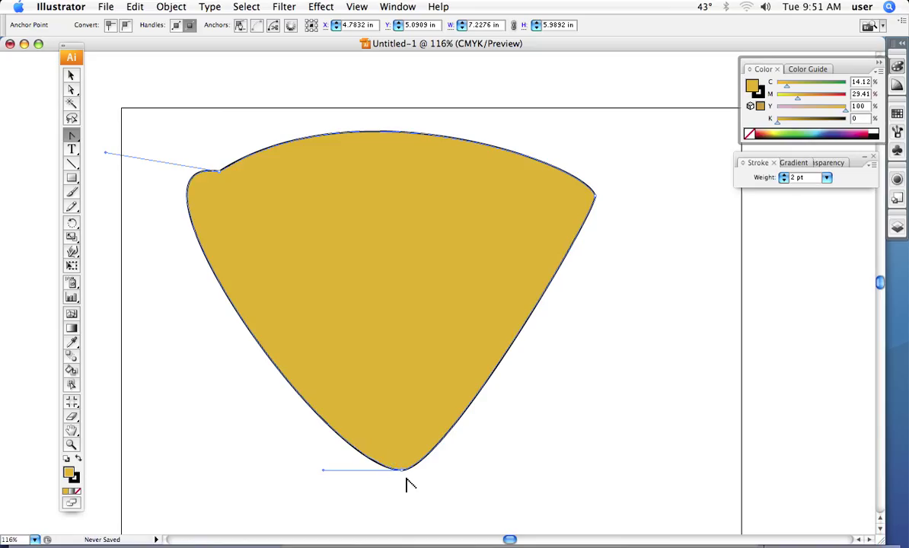